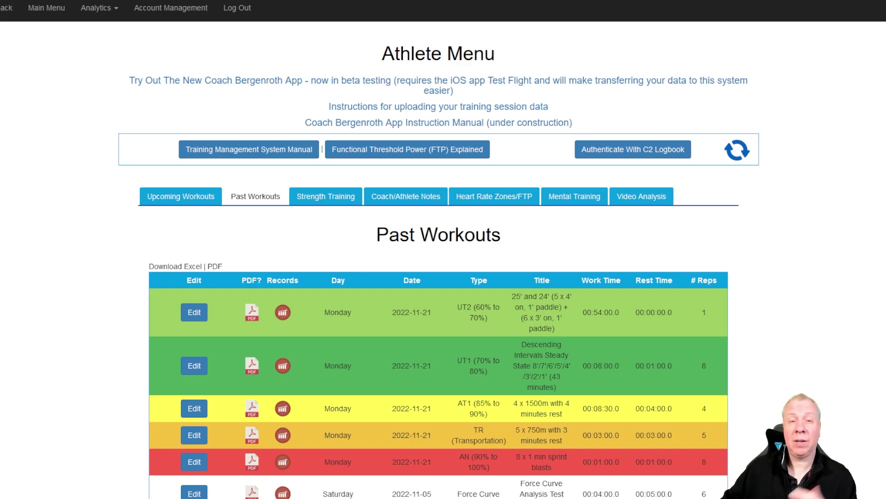
Look through the athlete's past workouts, heart rate zones, coach/athlete notes and upcoming workouts.
scroll(779, 446, down, 4)
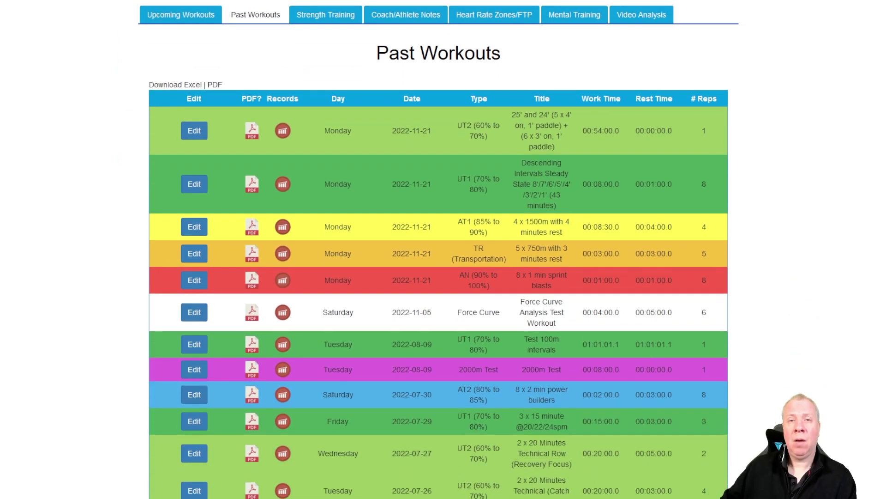
scroll(779, 445, up, 4)
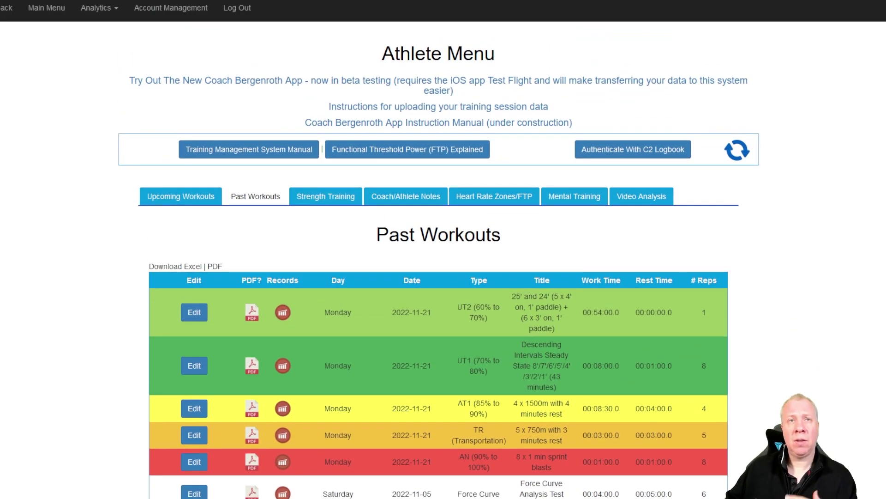
click(494, 196)
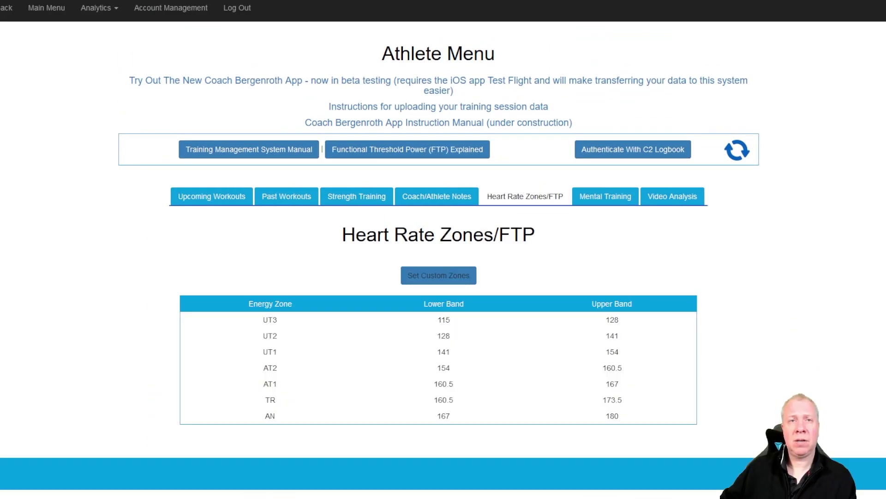
click(432, 194)
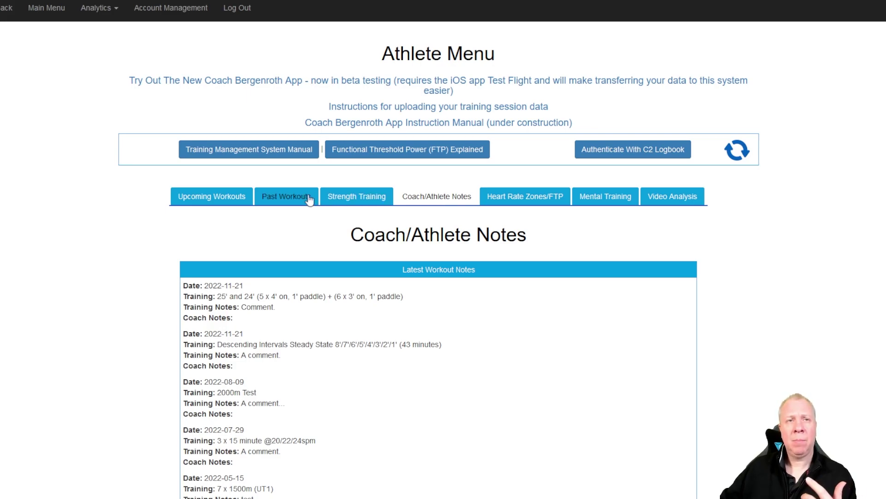
click(291, 197)
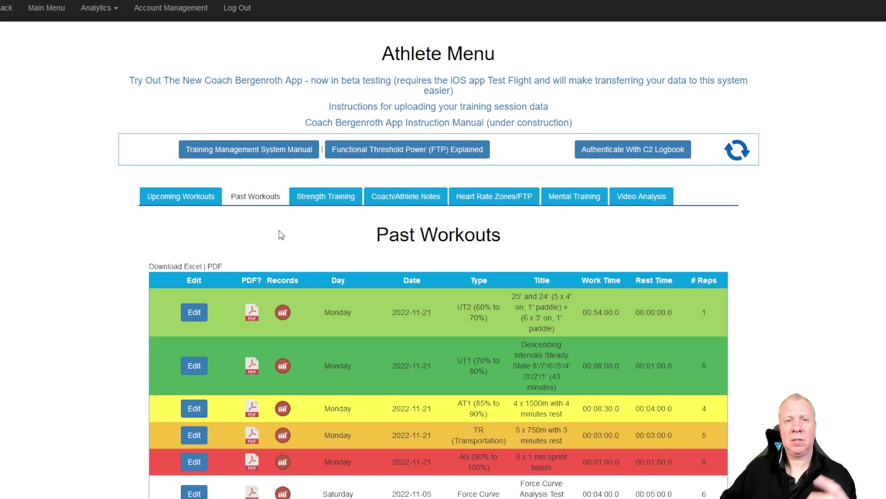
click(193, 199)
click(277, 197)
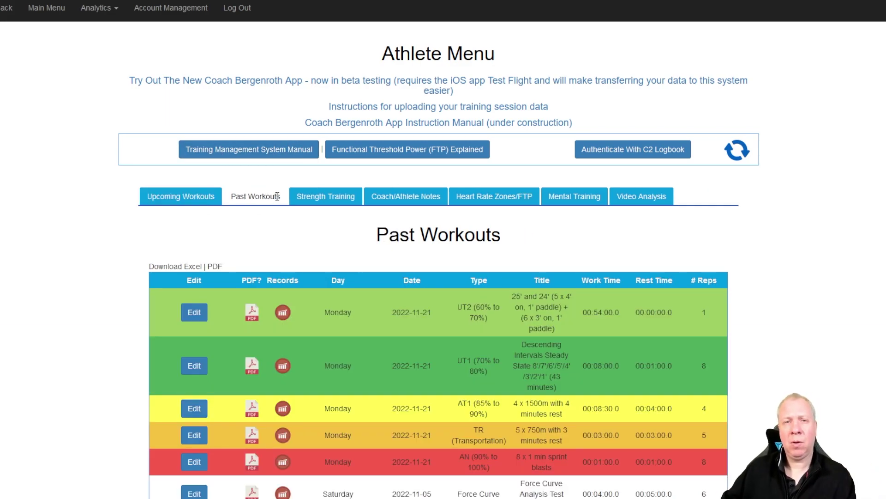
scroll(829, 279, down, 4)
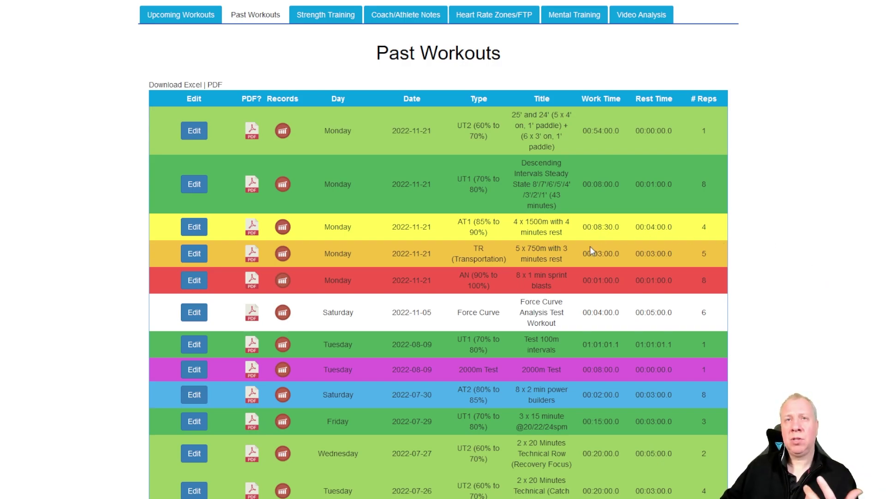
Authenticate with the Concept2 Logbook by approving access for the CoachBergenroth.com Training Management System.
scroll(590, 248, up, 1)
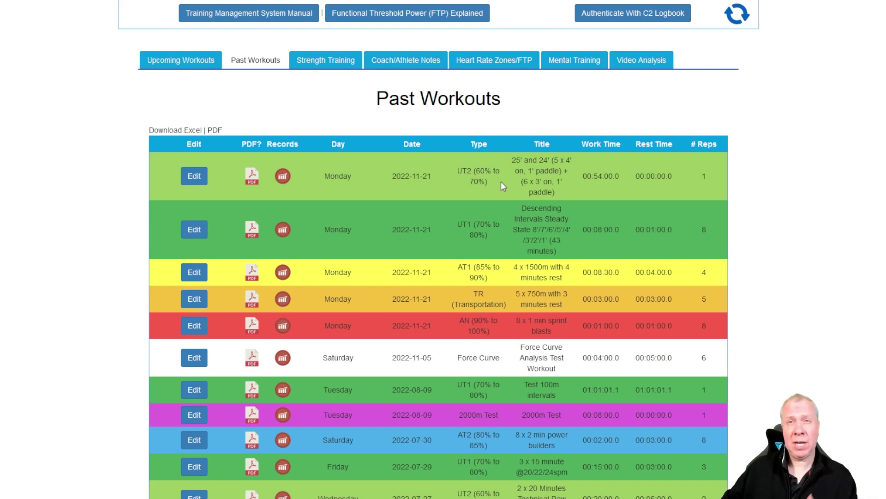
scroll(524, 199, up, 3)
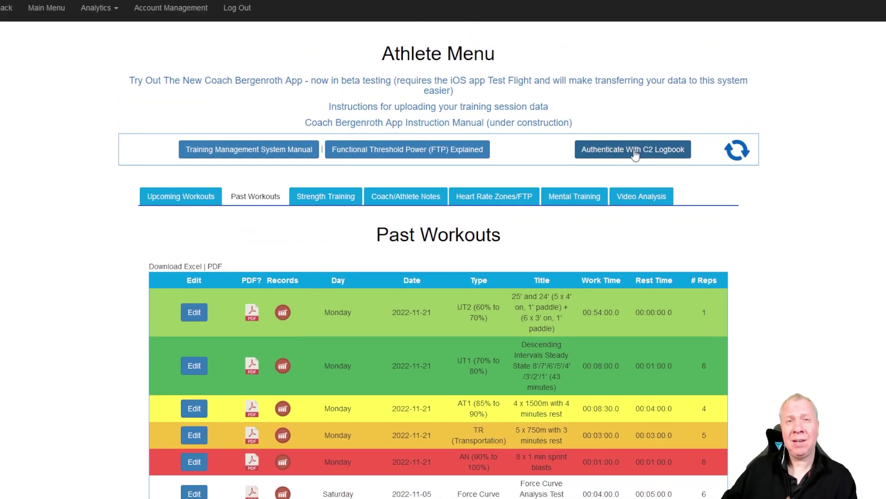
click(636, 154)
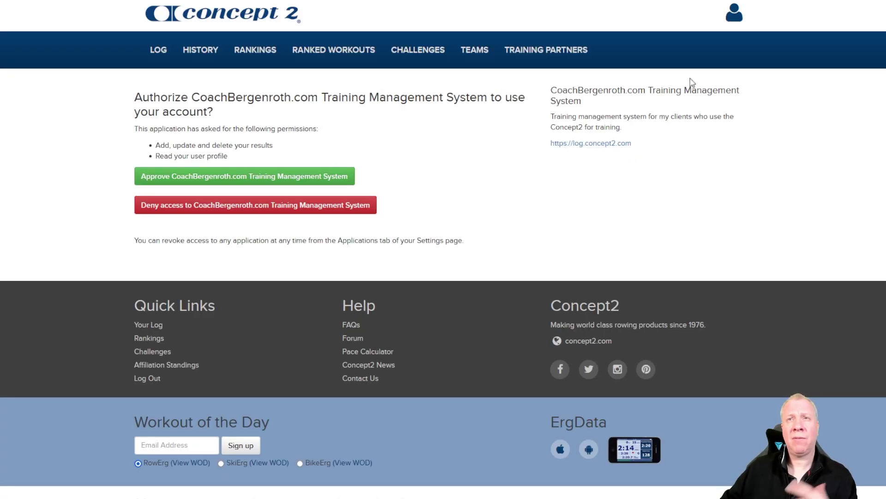
click(732, 16)
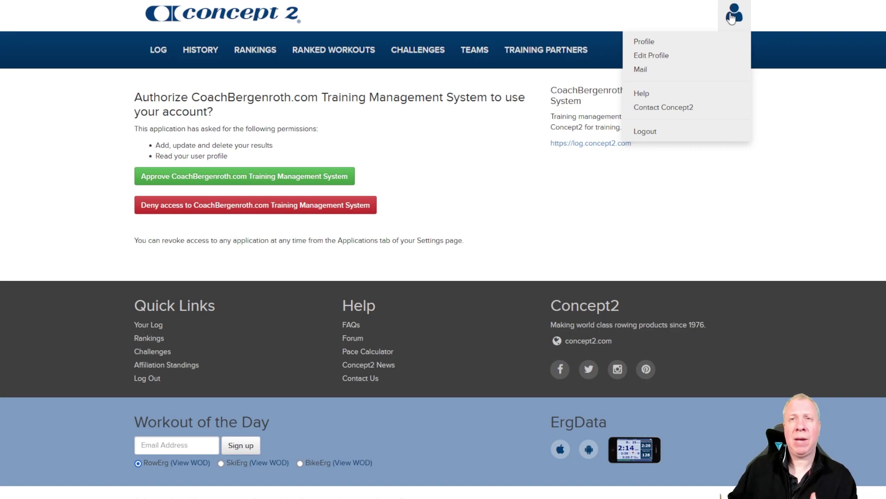
click(470, 125)
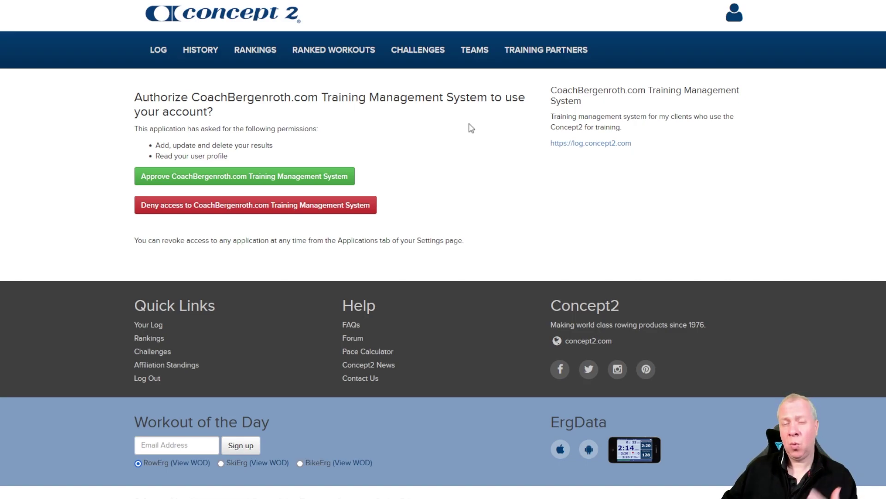
click(287, 179)
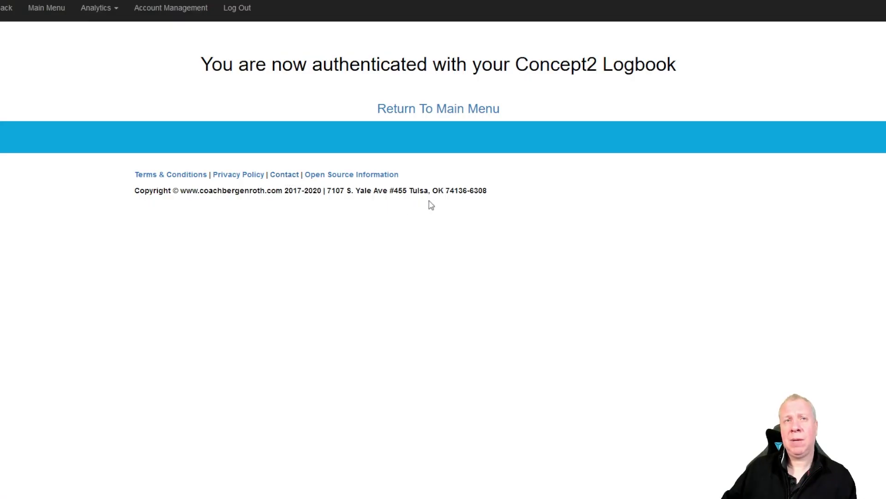
Open the 2022-11-21 UT2 workout from the past workouts and delete its imported stroke data.
click(437, 109)
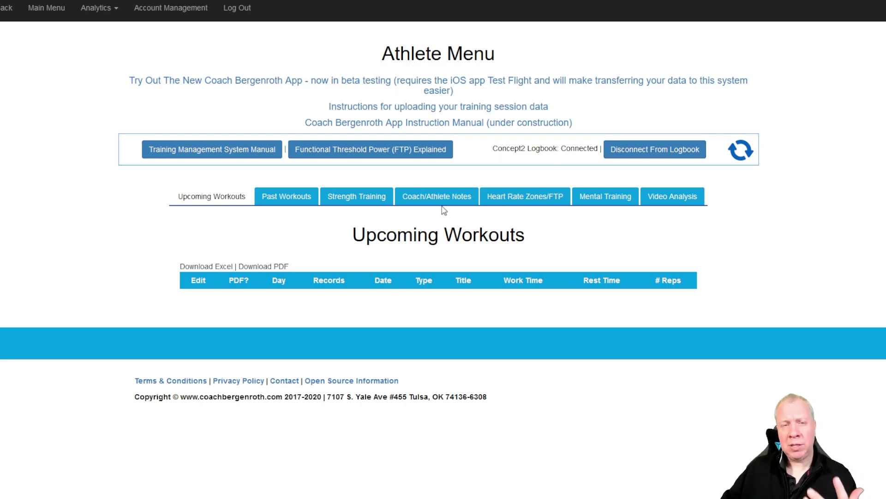
click(305, 199)
scroll(366, 257, down, 2)
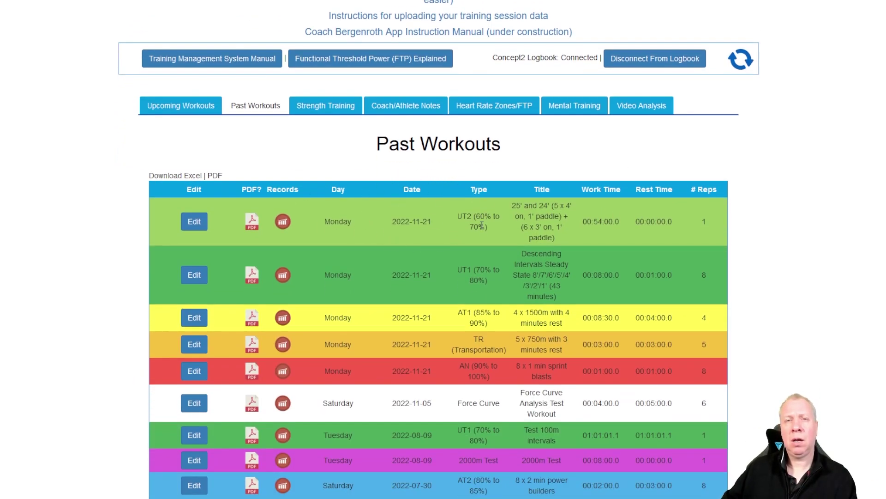
click(192, 228)
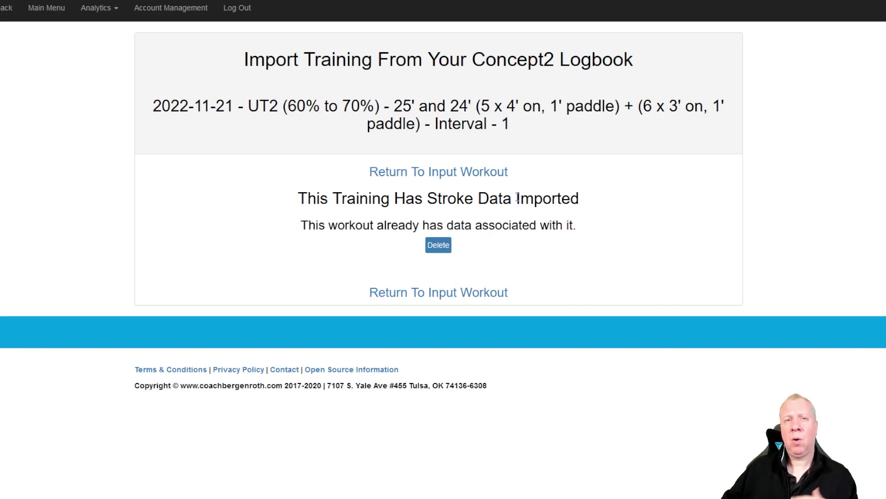
click(441, 250)
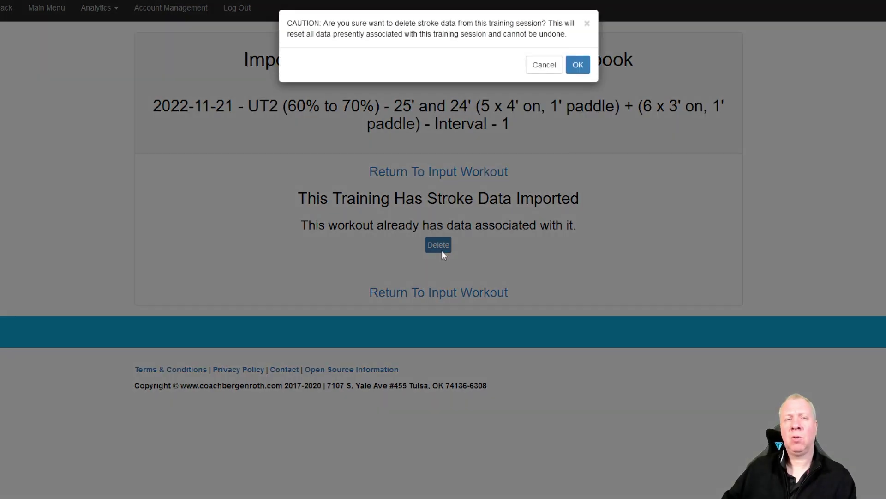
click(578, 63)
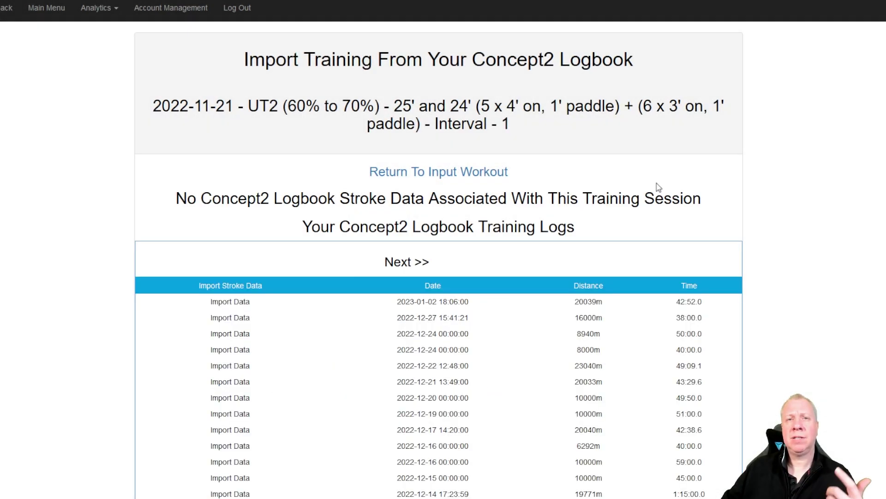
scroll(660, 185, down, 8)
scroll(660, 181, down, 2)
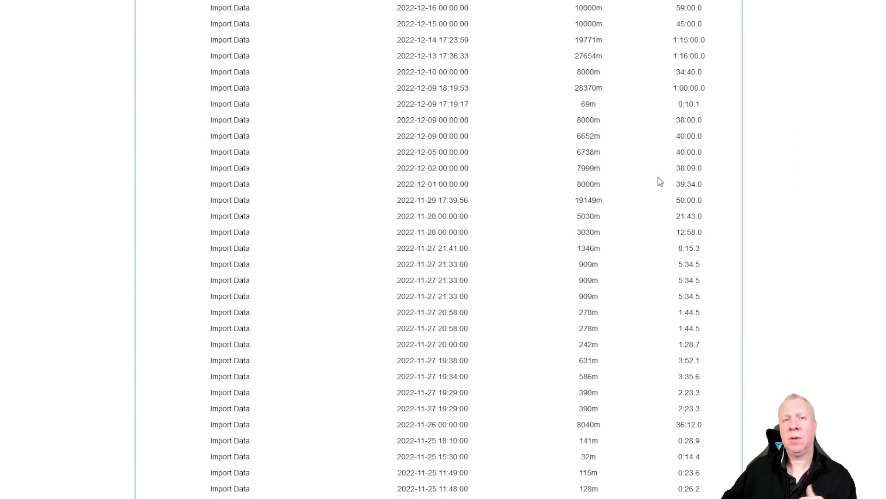
scroll(632, 177, down, 1)
scroll(619, 180, up, 9)
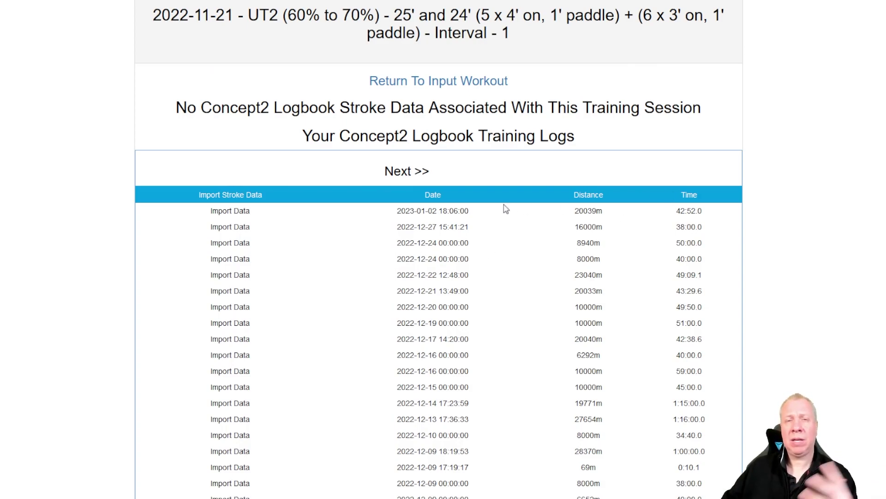
scroll(514, 224, down, 15)
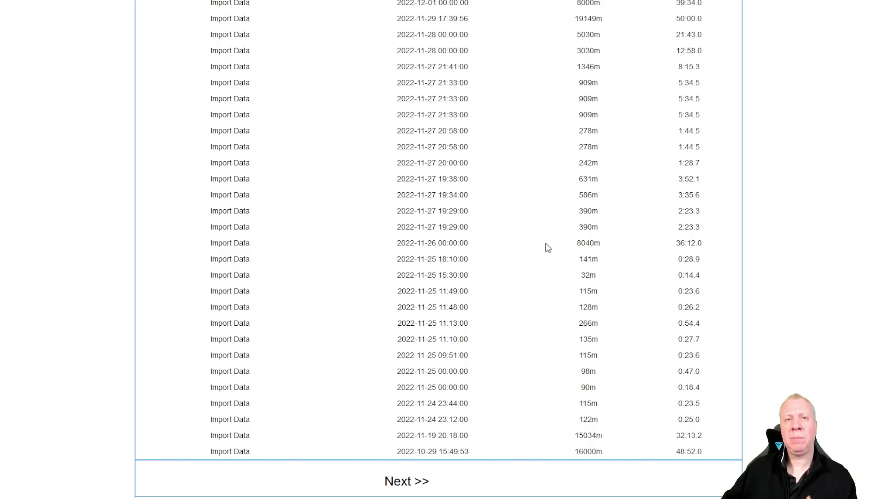
scroll(529, 279, down, 3)
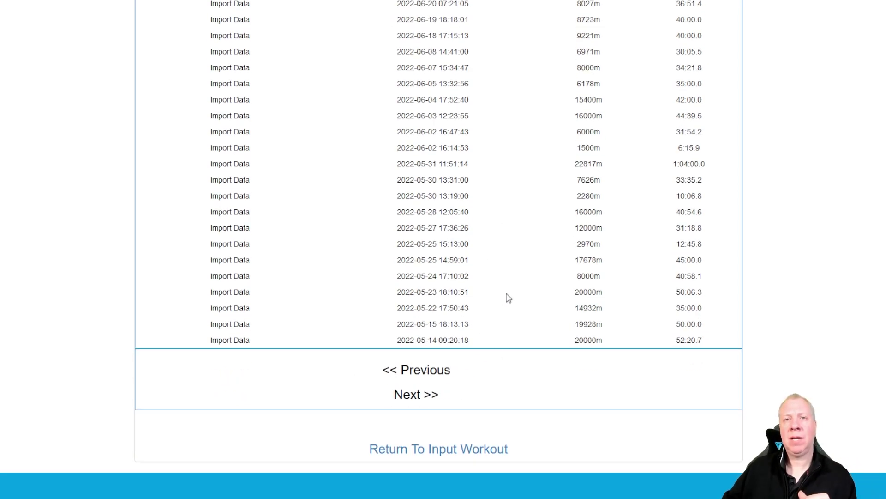
scroll(508, 298, up, 1)
drag(714, 228, 208, 232)
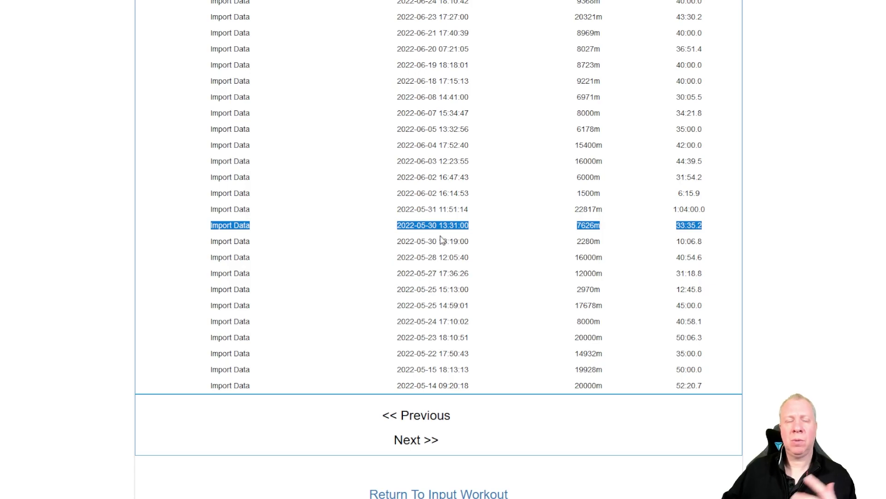
click(314, 229)
click(552, 59)
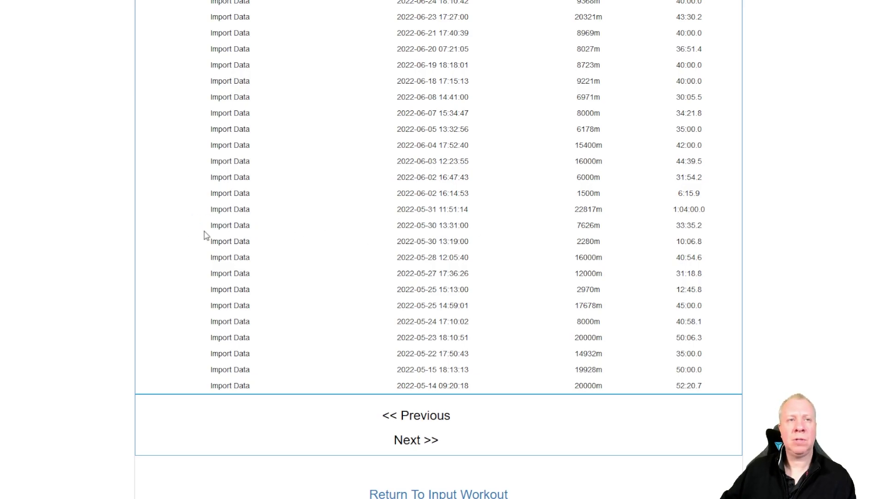
click(230, 225)
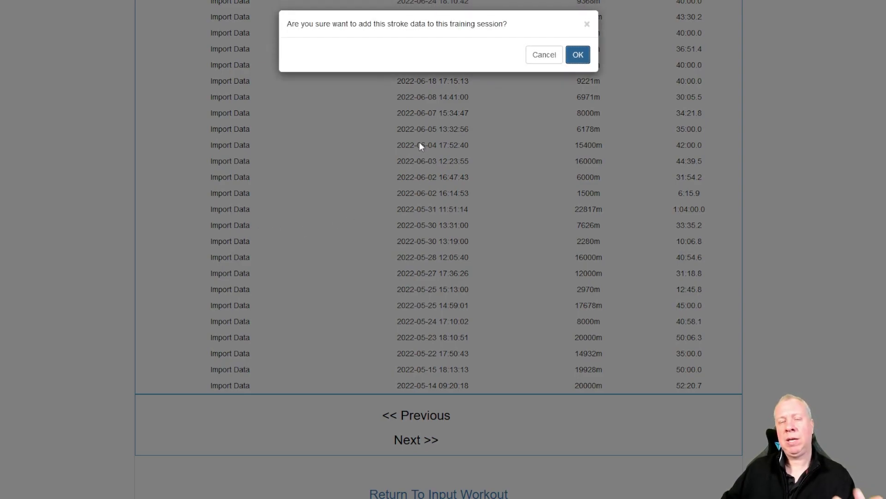
click(578, 55)
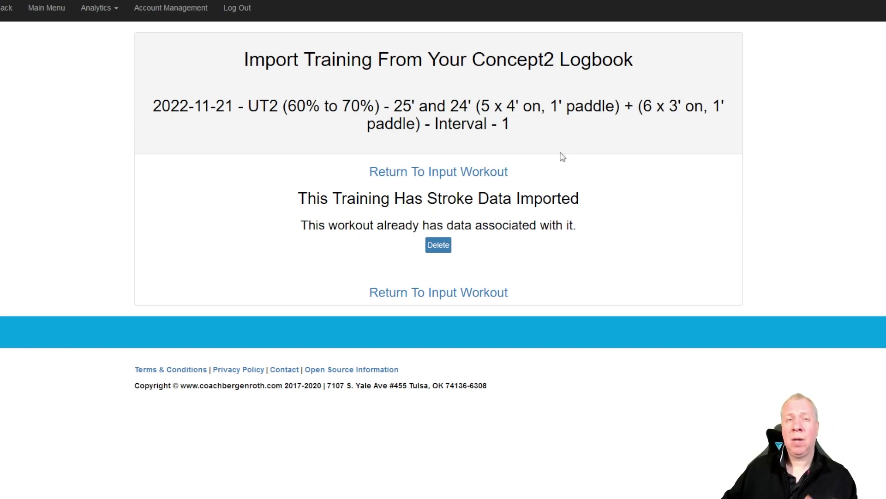
Return to the workout's input form and examine the imported splits, watts, drag factor, calories, time, distance and heart rate.
click(431, 174)
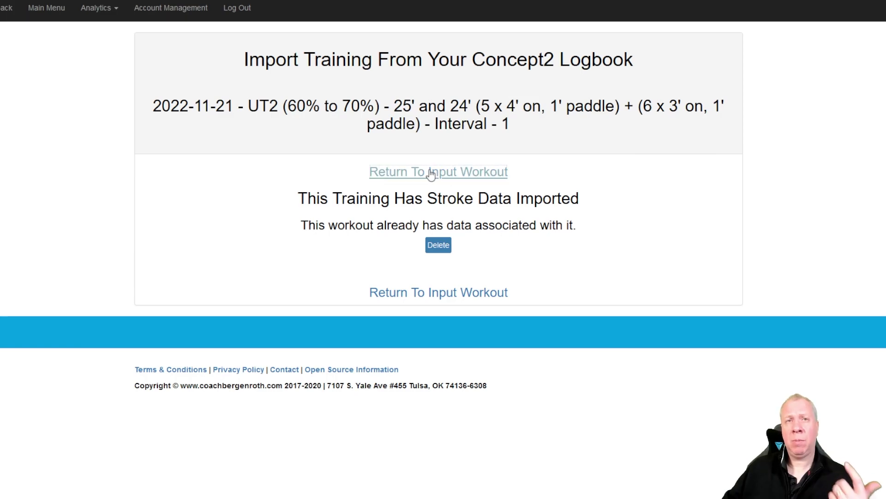
scroll(456, 170, down, 7)
scroll(456, 170, down, 2)
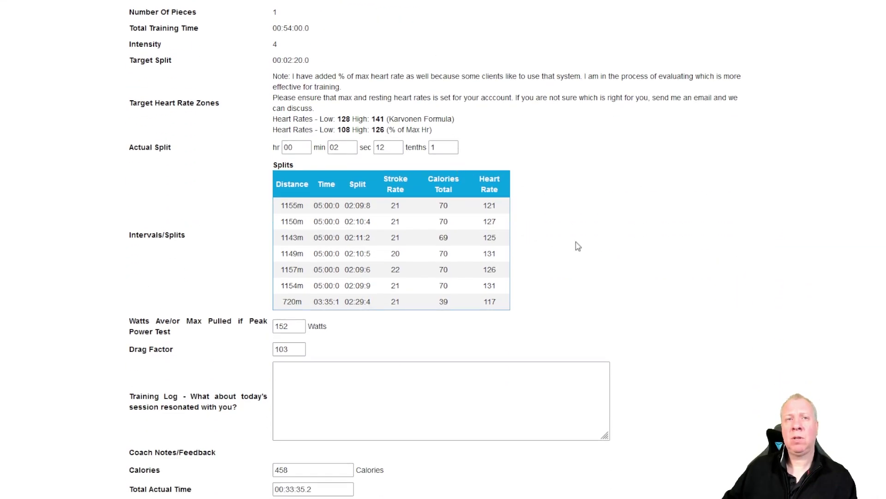
drag(278, 206, 509, 312)
click(569, 304)
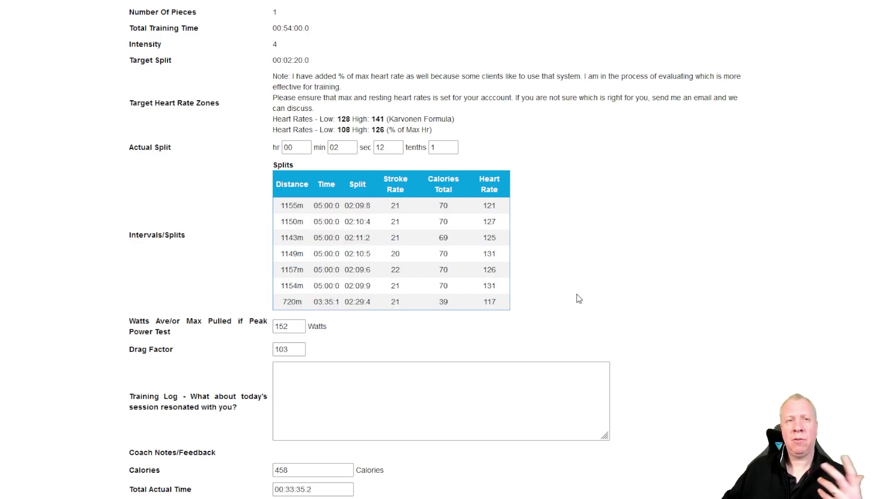
scroll(575, 277, down, 1)
scroll(574, 269, up, 2)
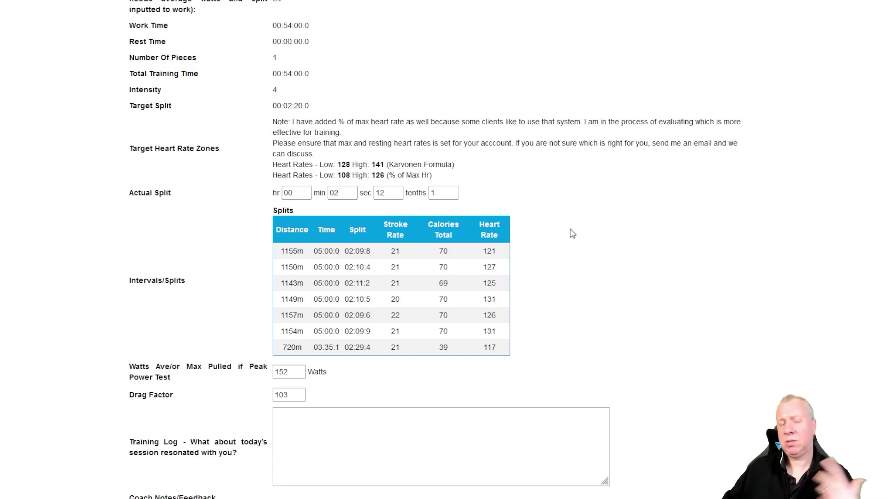
scroll(571, 233, down, 2)
scroll(572, 233, down, 1)
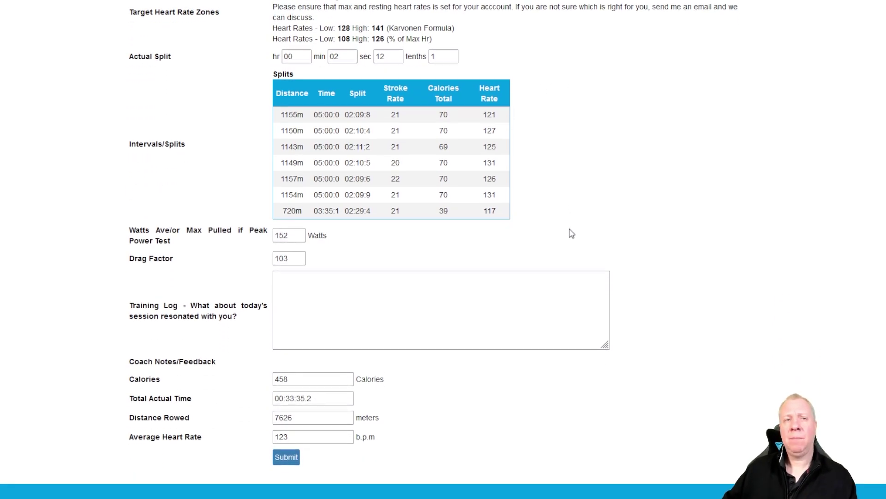
drag(290, 258, 271, 258)
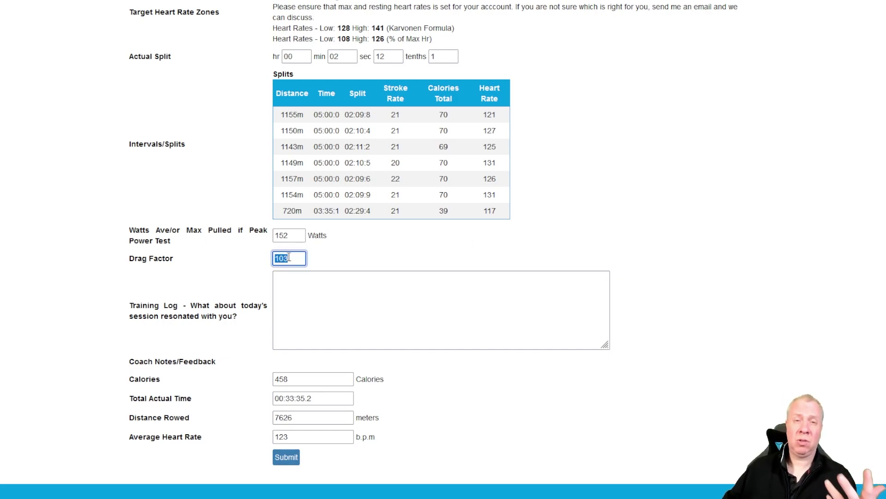
click(301, 237)
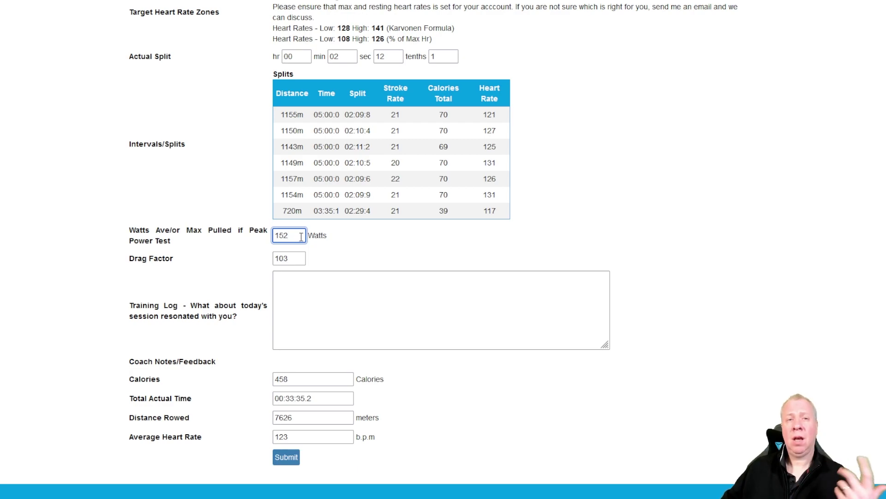
scroll(399, 257, down, 1)
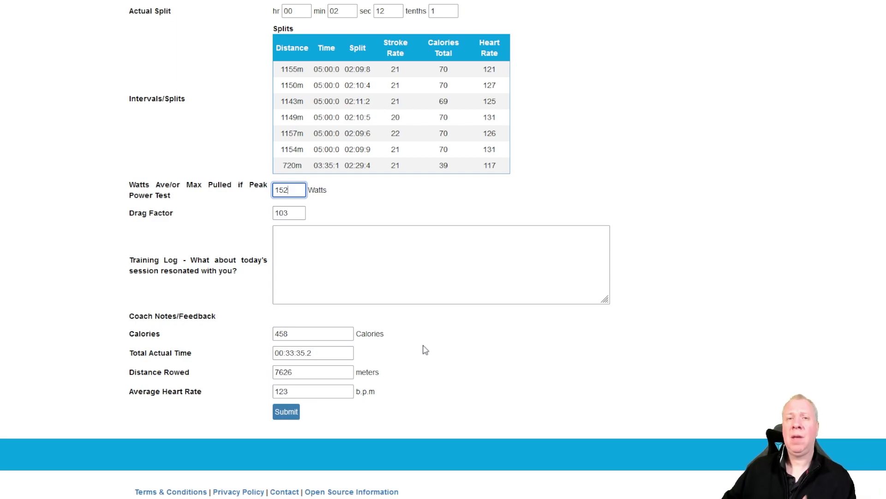
Enter "Comment." as the training log text and submit the workout form.
click(321, 264)
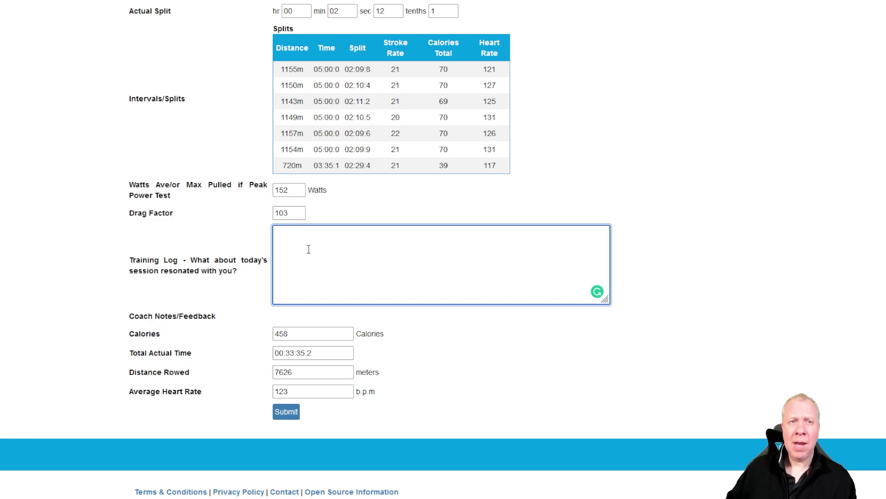
text(Commebts)
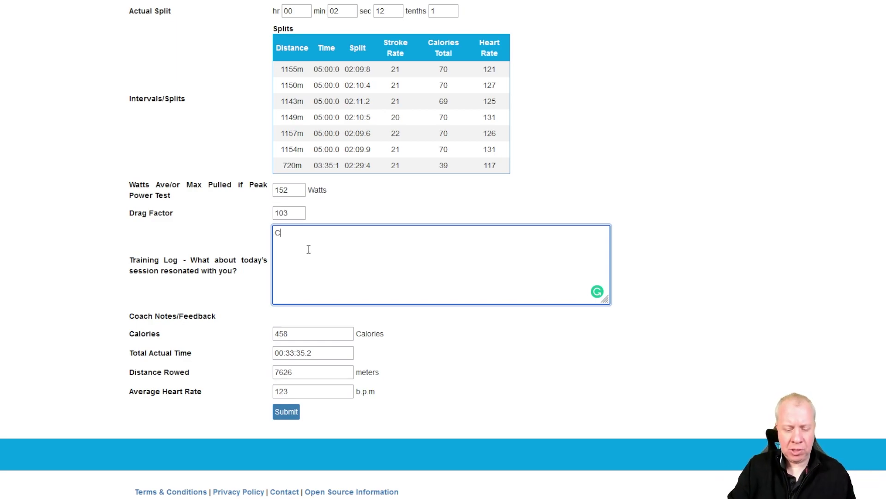
key(BackSpace)
key(BackSpace)
key(BackSpace)
text(nt.)
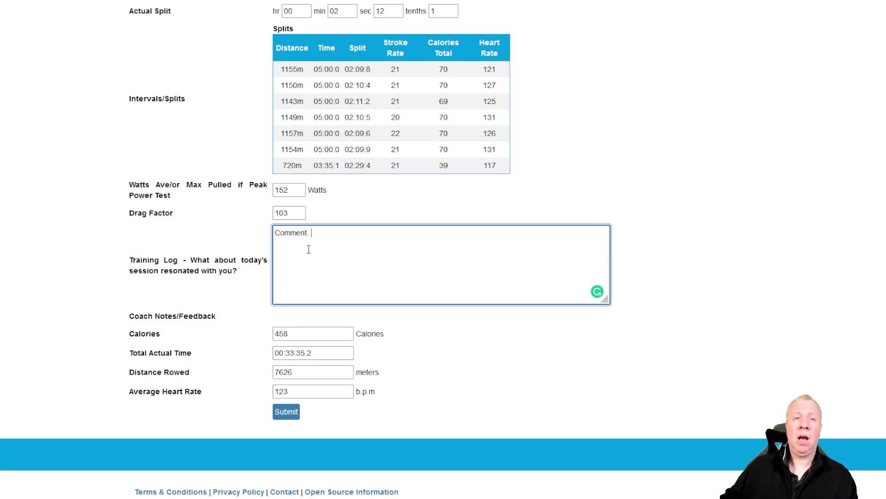
click(287, 416)
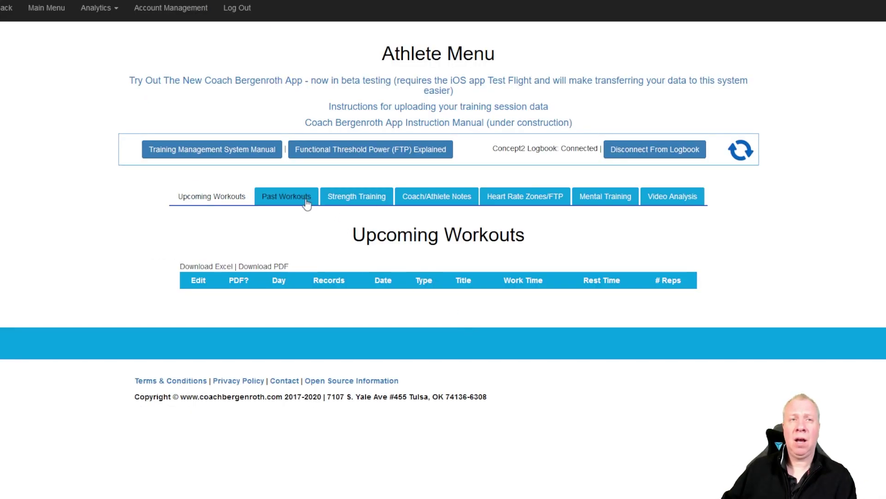
View the training history of the 2022-11-21 UT2 workout from the past workouts, and return to the past workouts list.
click(305, 202)
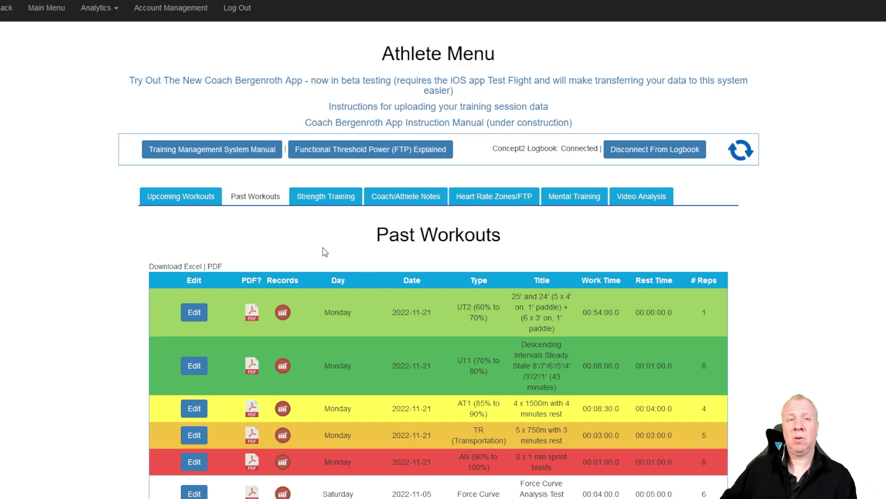
click(282, 313)
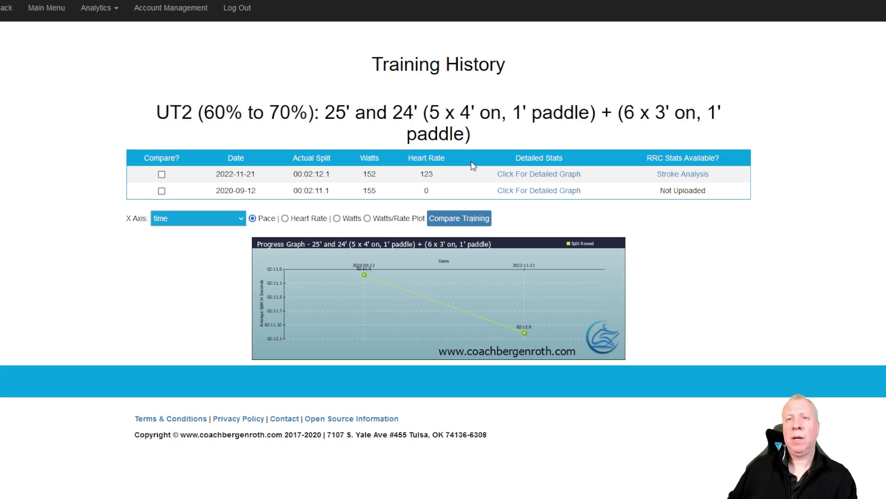
click(48, 11)
click(255, 197)
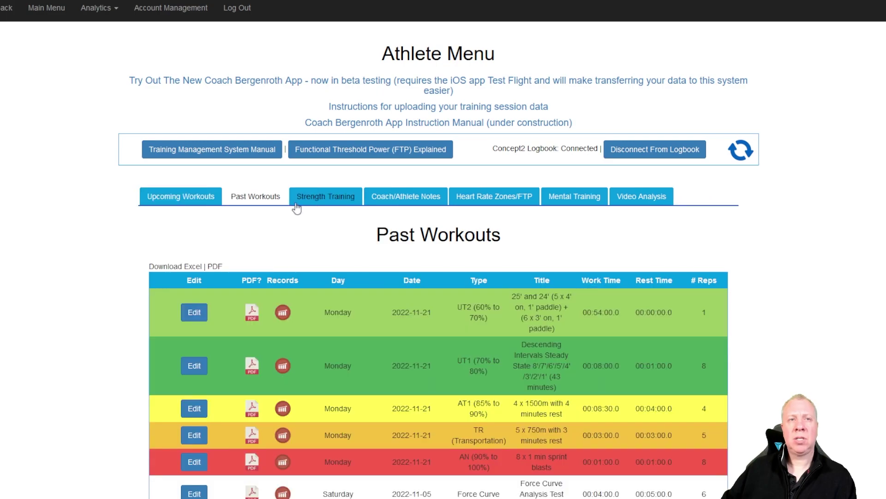